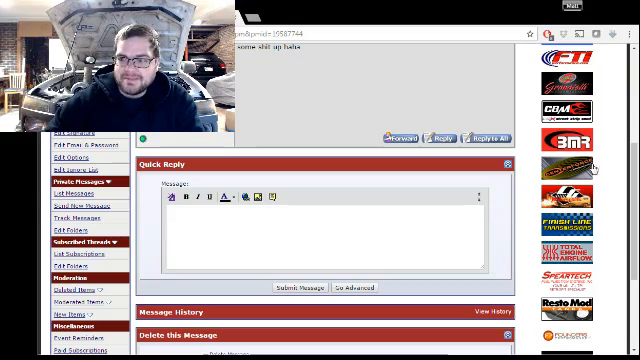
pyautogui.scroll(1, 630, 135)
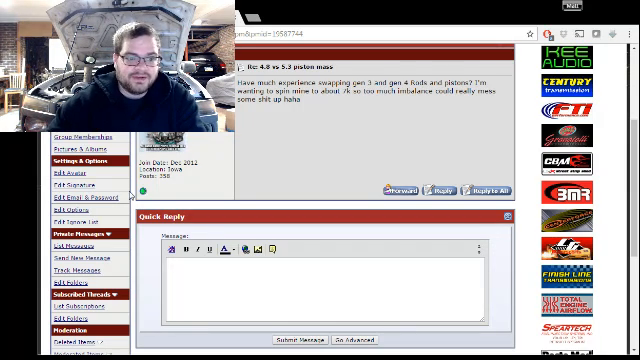
pyautogui.scroll(-2, 351, 288)
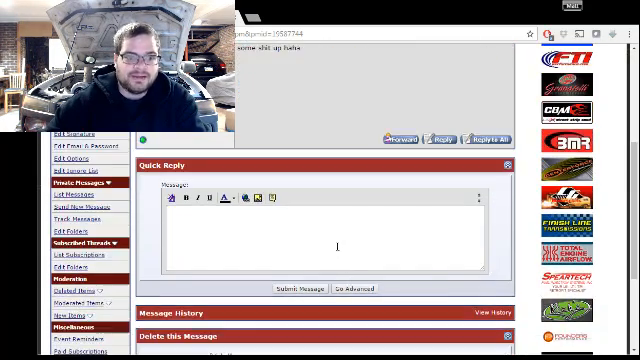
# Begin the Quick Reply to the private message, writing "dude i swing wo" about revving to 7k
pyautogui.click(324, 235)
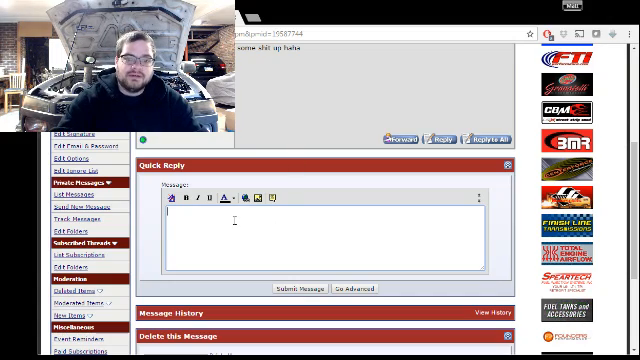
pyautogui.scroll(2, 256, 219)
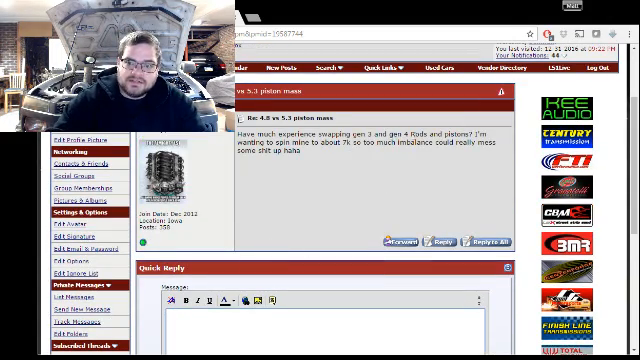
pyautogui.moveTo(329, 142); pyautogui.dragTo(361, 142)
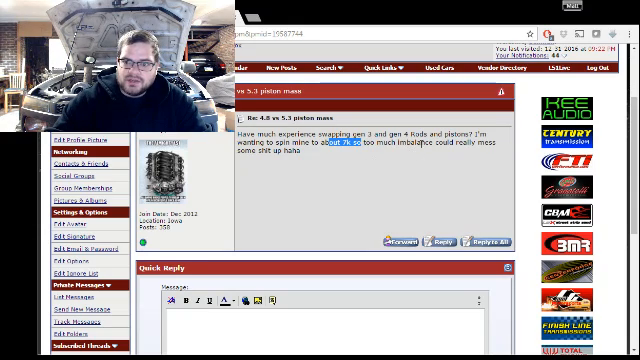
pyautogui.scroll(-1, 341, 245)
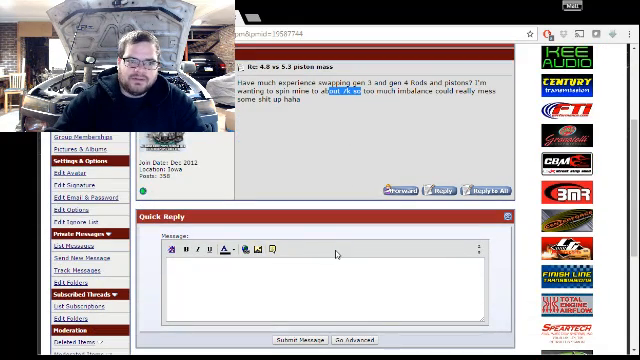
pyautogui.click(325, 270)
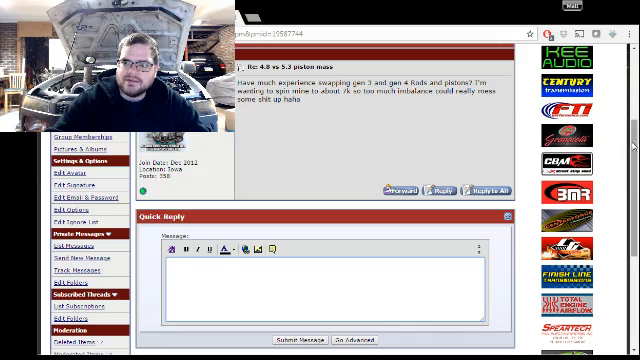
pyautogui.moveTo(634, 135); pyautogui.dragTo(634, 106)
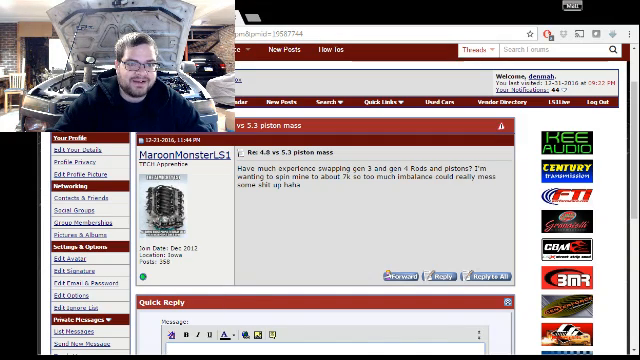
pyautogui.hotkey('ctrl', 'Tab')
pyautogui.hotkey('ctrl', 'shift', 'Tab')
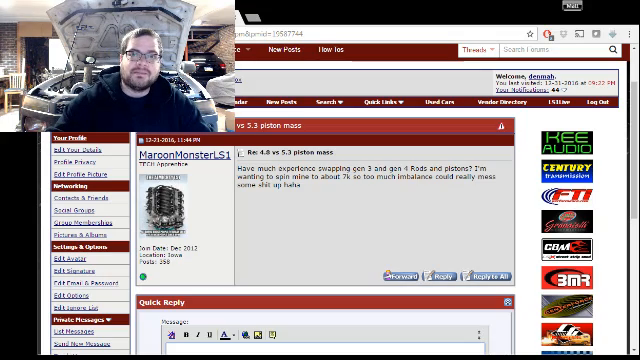
pyautogui.scroll(-3, 254, 204)
pyautogui.click(349, 256)
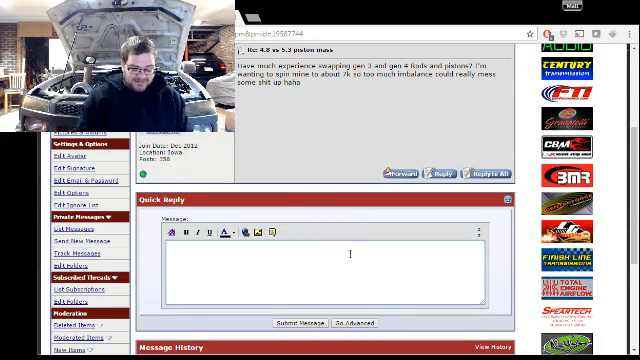
pyautogui.write('dude i swing eu')
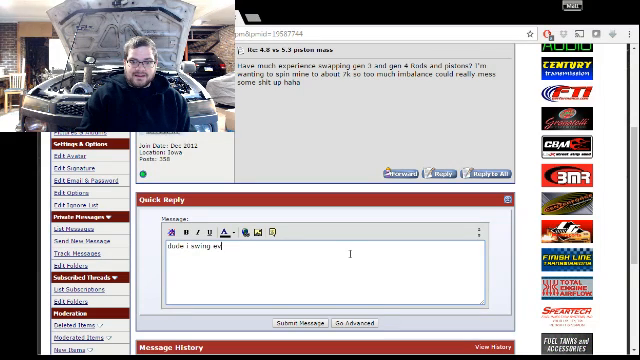